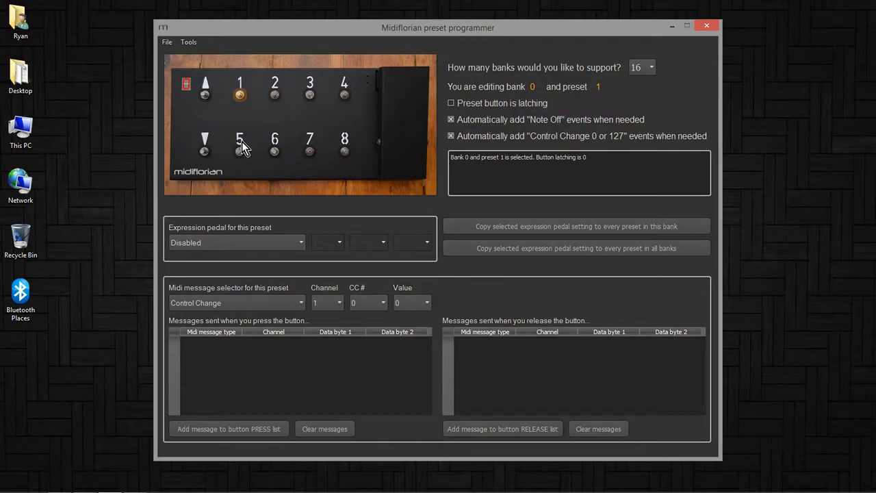
Step through the banks and presets on the pedal image to examine how selection works
click(206, 154)
click(205, 96)
click(207, 153)
click(205, 96)
click(206, 151)
click(206, 96)
click(275, 96)
click(304, 96)
click(241, 95)
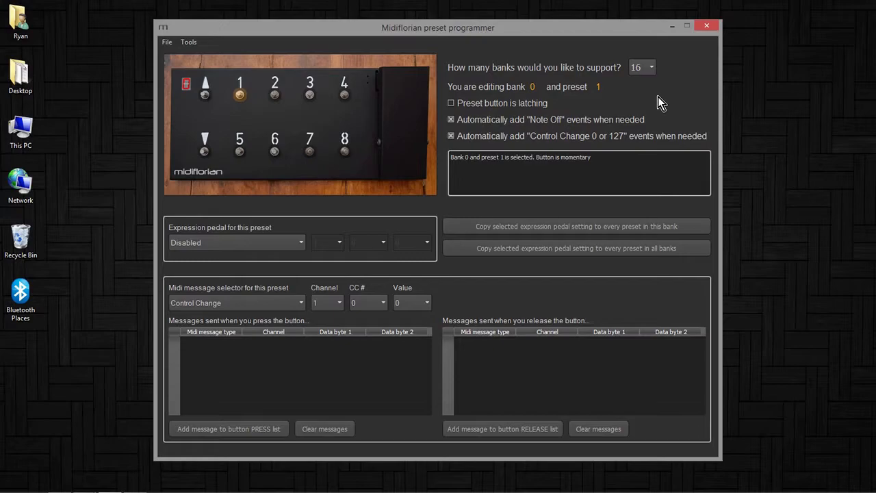
Set the number of supported banks to 2 and step up through the banks
click(654, 69)
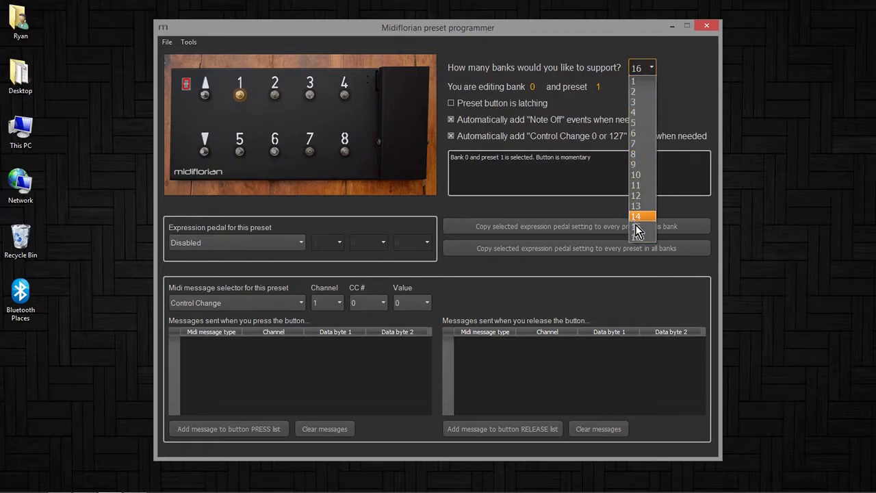
click(642, 91)
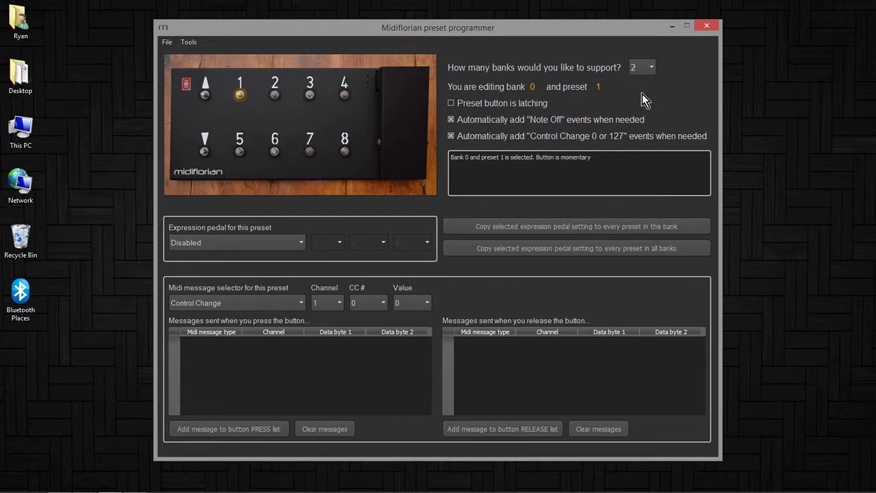
click(207, 98)
click(207, 97)
click(207, 98)
click(208, 98)
Set the number of supported banks to 1
click(652, 71)
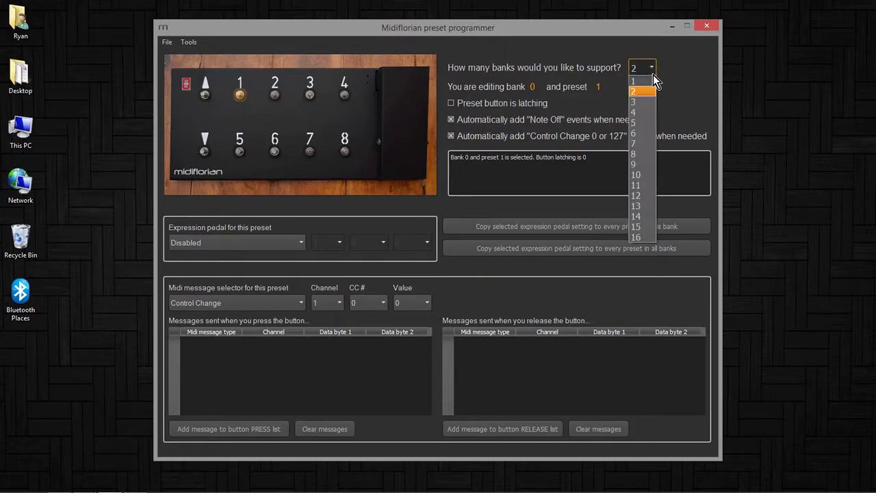
click(642, 83)
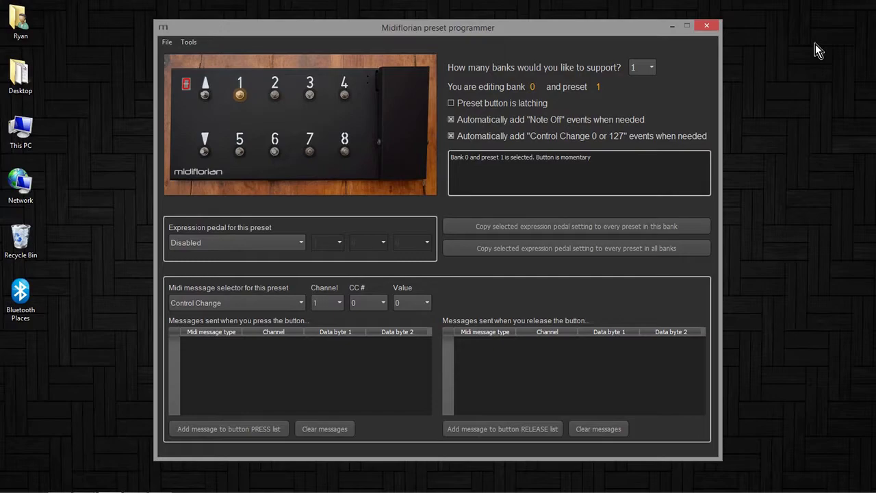
Set the expression pedal to Control Change on channel 2, CC 12, and copy it to every preset in this bank
click(300, 243)
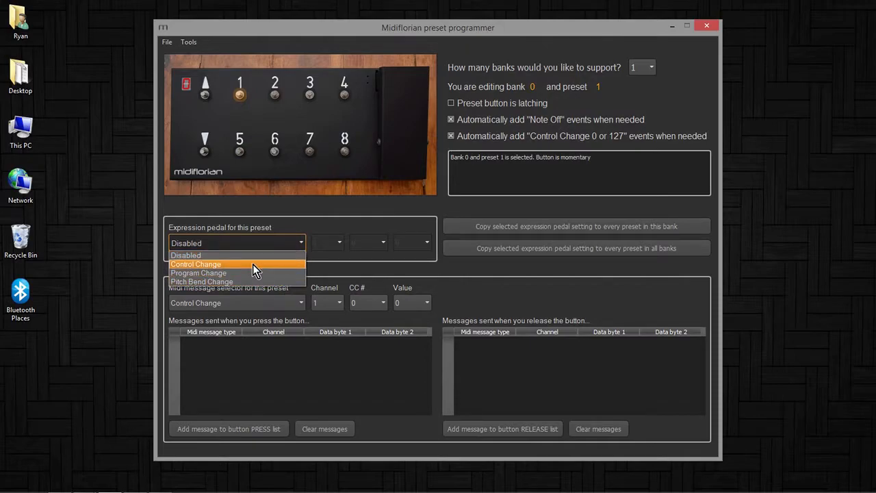
click(253, 264)
click(326, 245)
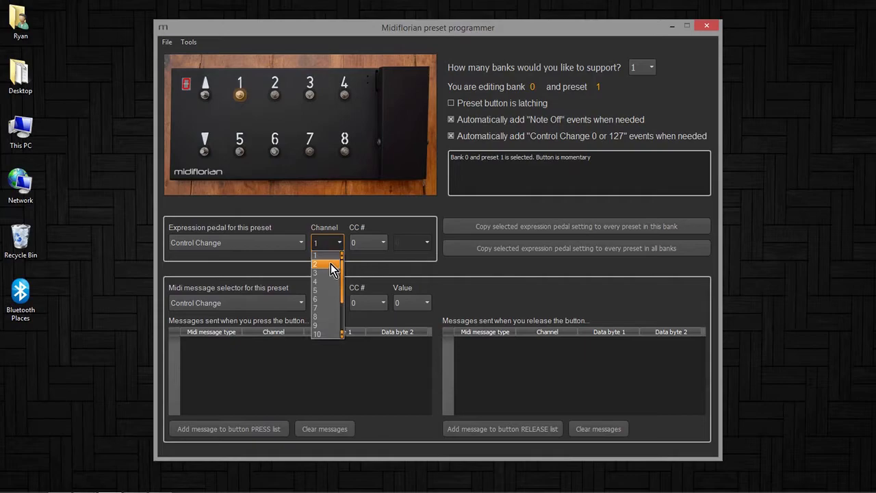
click(330, 264)
click(381, 245)
scroll(386, 268, down, 3)
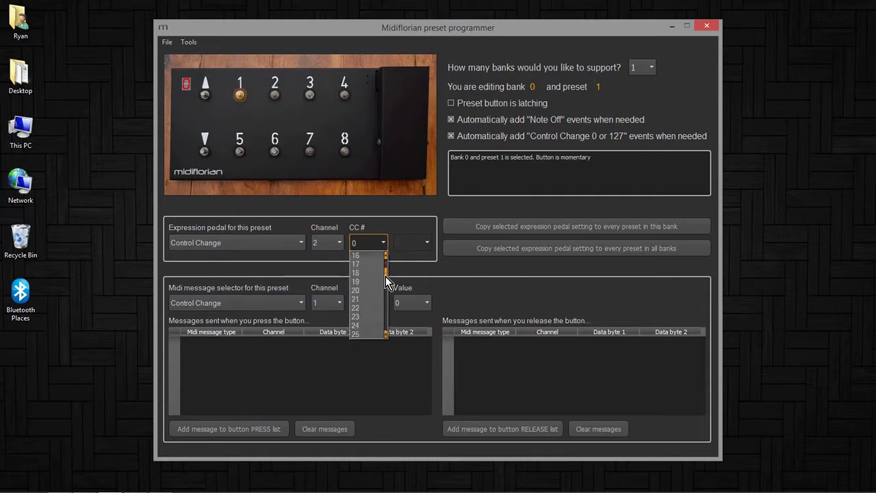
click(375, 299)
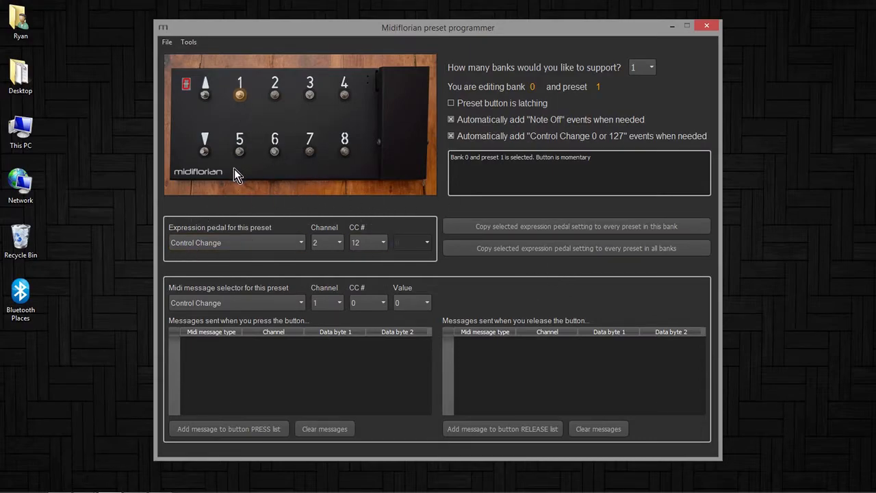
click(461, 229)
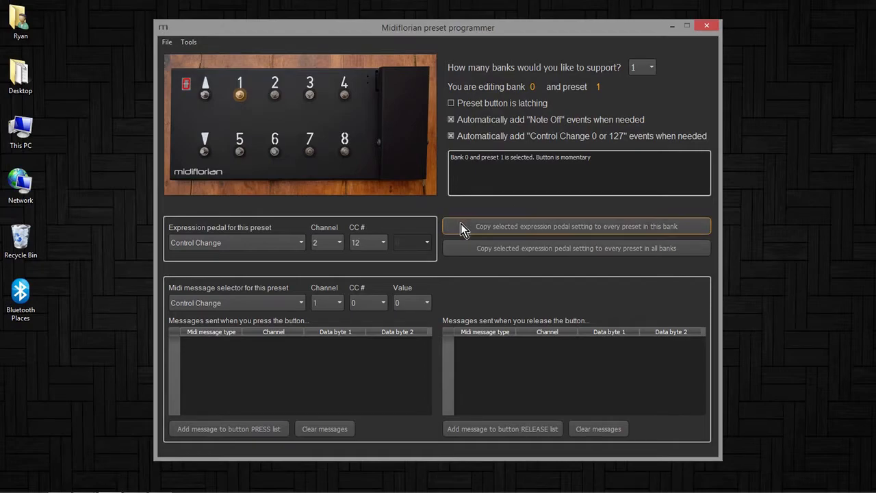
Step through the presets to check each one's expression pedal setting
click(277, 96)
click(309, 98)
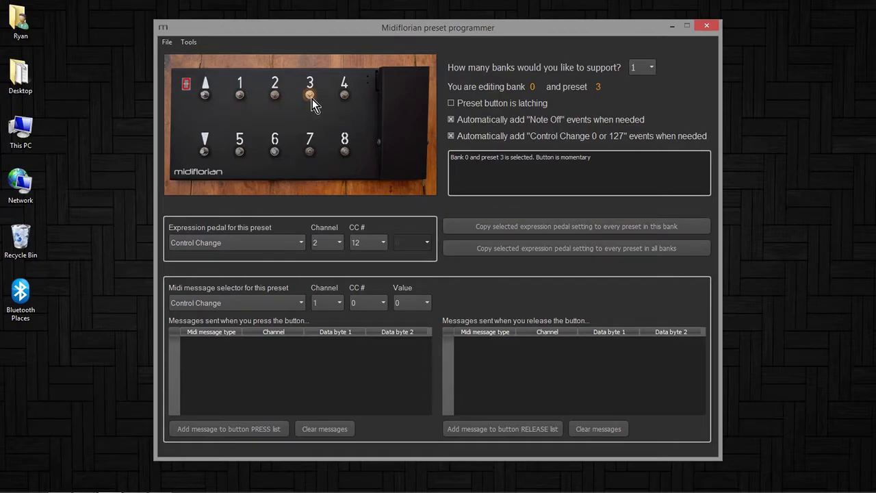
click(344, 96)
click(345, 149)
click(242, 98)
click(277, 97)
click(309, 96)
click(345, 99)
click(239, 95)
click(275, 95)
click(311, 96)
click(240, 96)
For preset 1, add a Program Change message on channel 2, program 0, to the button press list
click(295, 302)
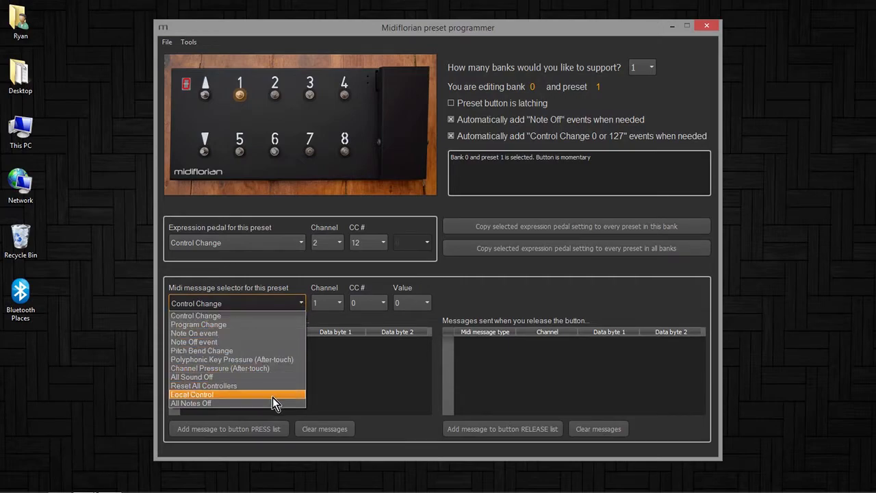
click(274, 325)
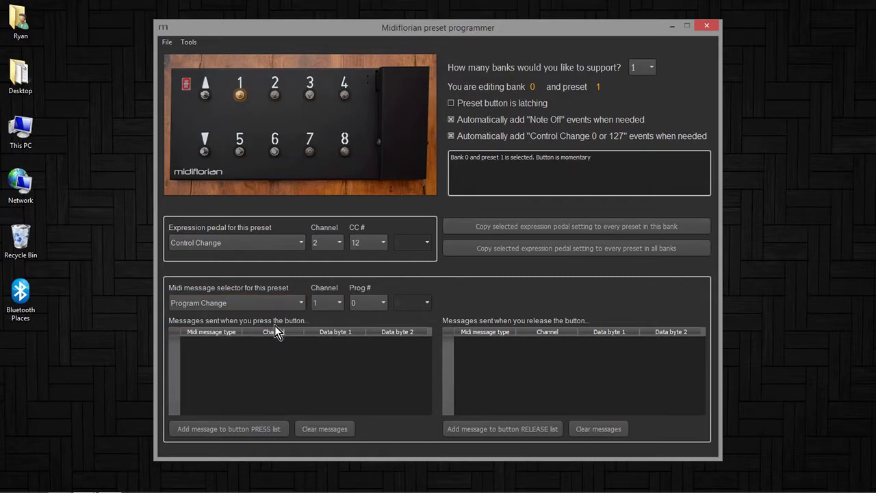
click(336, 305)
click(332, 325)
click(245, 430)
Select preset 2 and add a Program Change on channel 2, program 1, to its press list
click(277, 96)
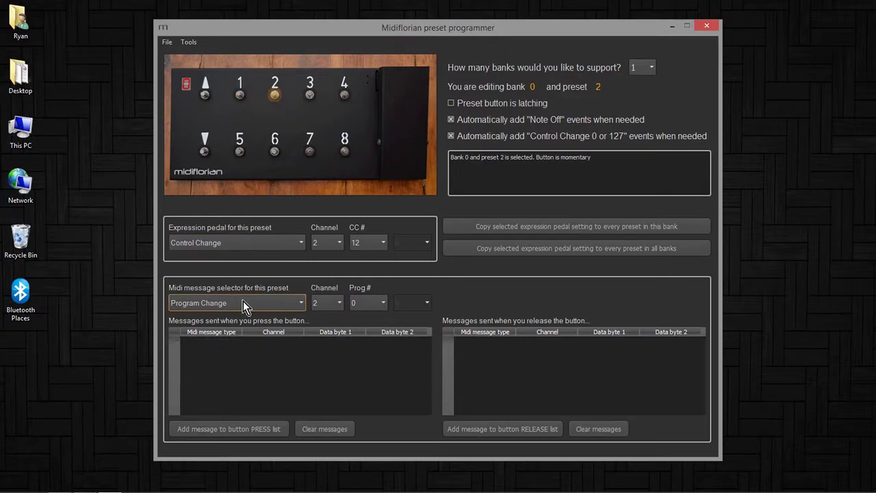
click(378, 305)
click(376, 327)
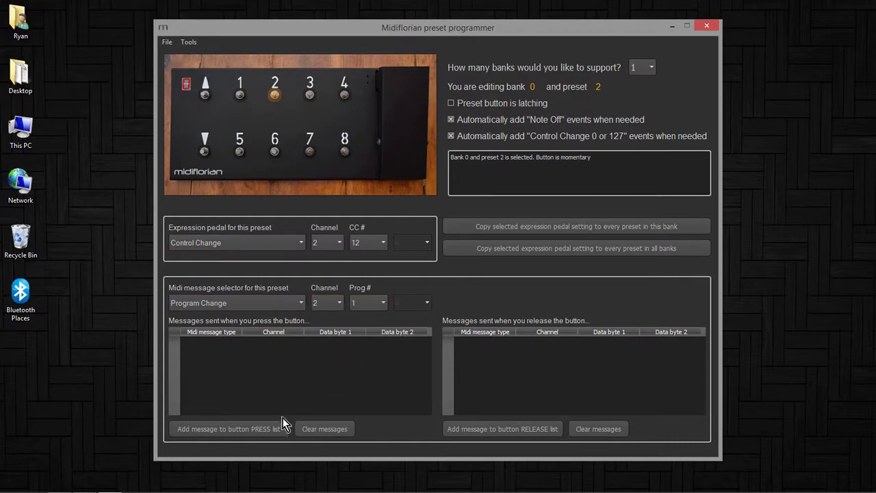
click(273, 432)
Select preset 3 and add a Program Change on channel 2, program 2, to its press list
click(313, 95)
click(371, 306)
click(371, 331)
click(274, 428)
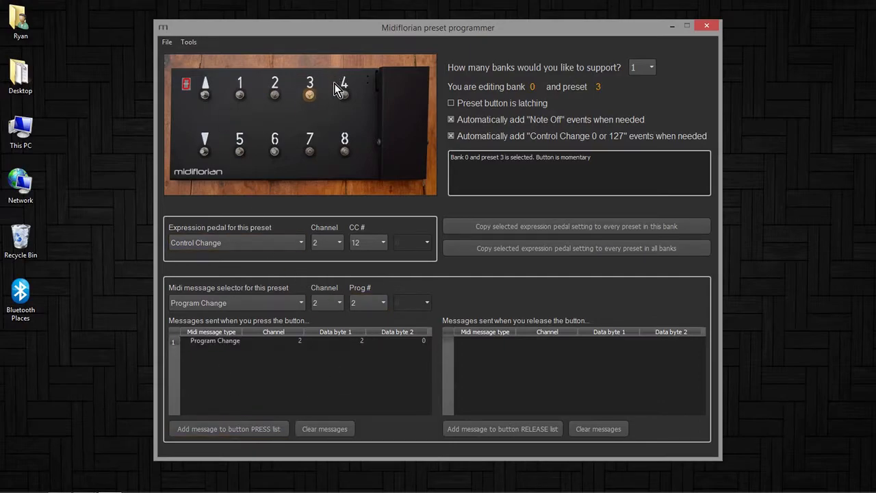
Select preset 4 and add a Program Change on channel 2, program 3, to its press list
click(342, 89)
click(382, 303)
click(373, 343)
click(279, 428)
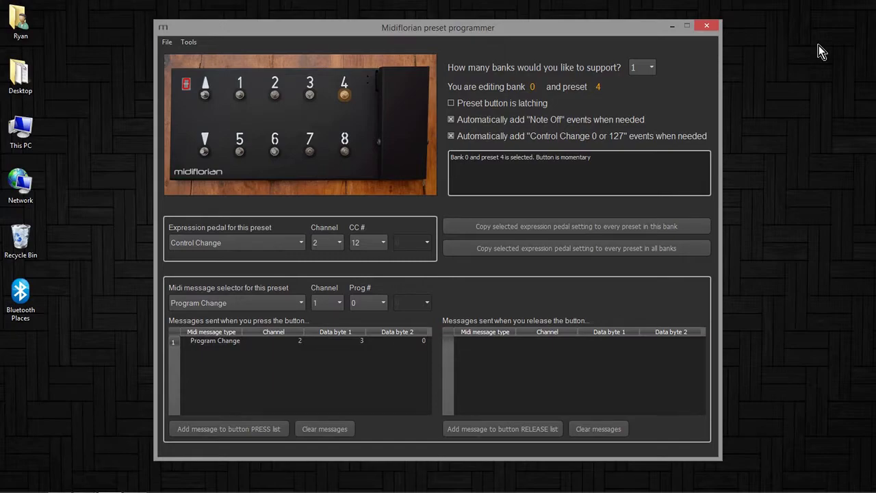
Select preset 5, add a Control Change on channel 2, CC 21, value 0, to its press list, and make it latching
click(241, 151)
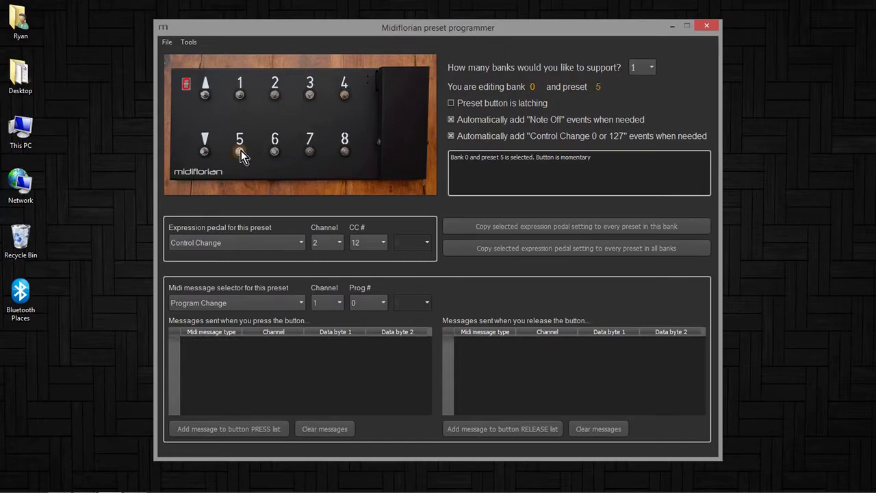
click(246, 305)
click(222, 316)
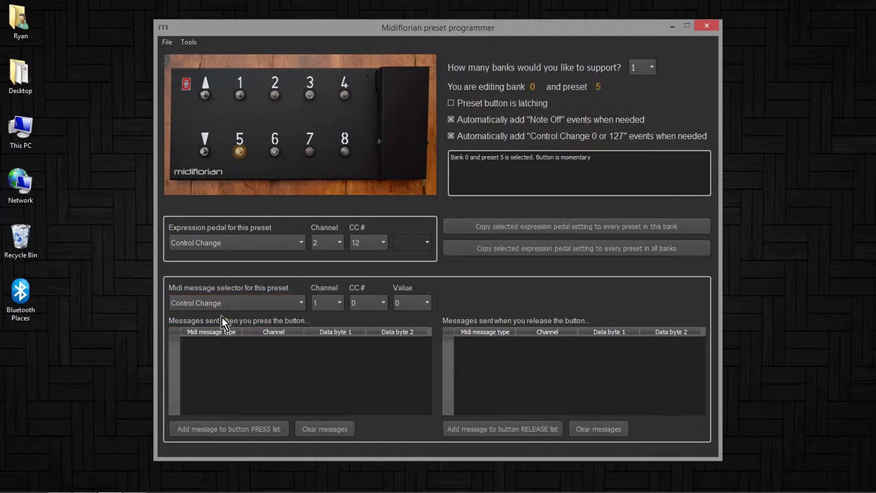
click(329, 306)
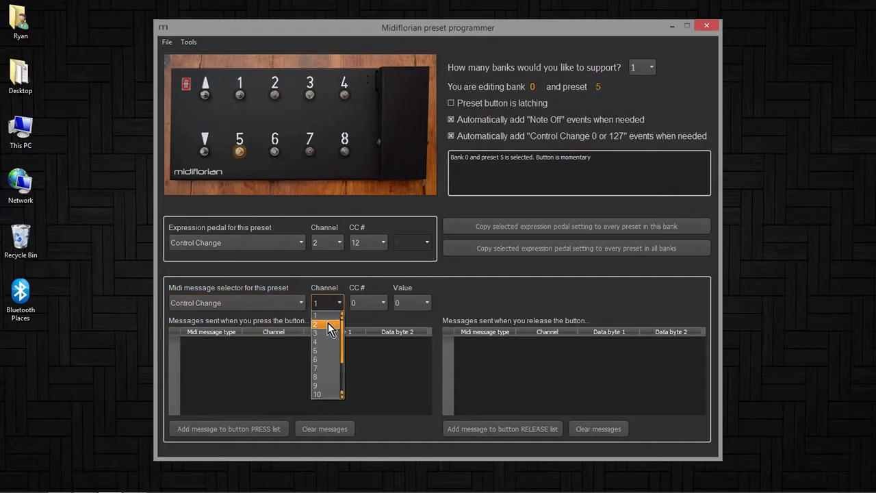
click(329, 316)
click(380, 306)
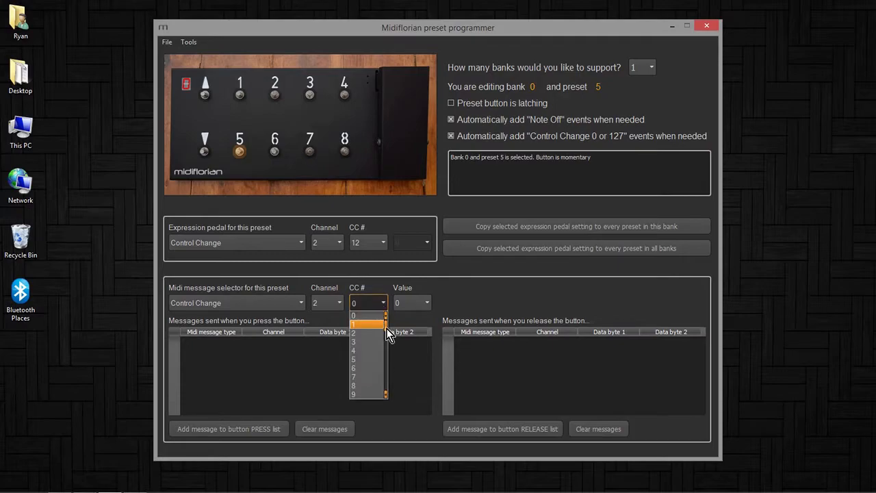
scroll(386, 329, down, 4)
scroll(386, 335, down, 1)
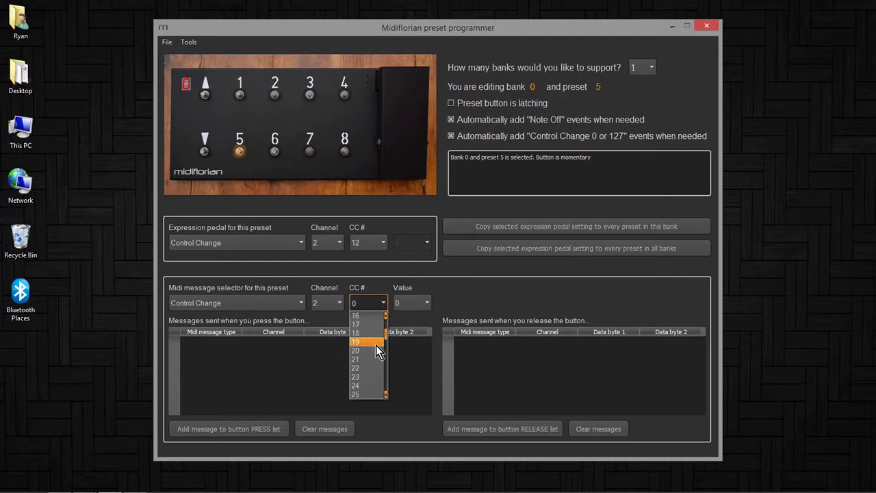
click(375, 360)
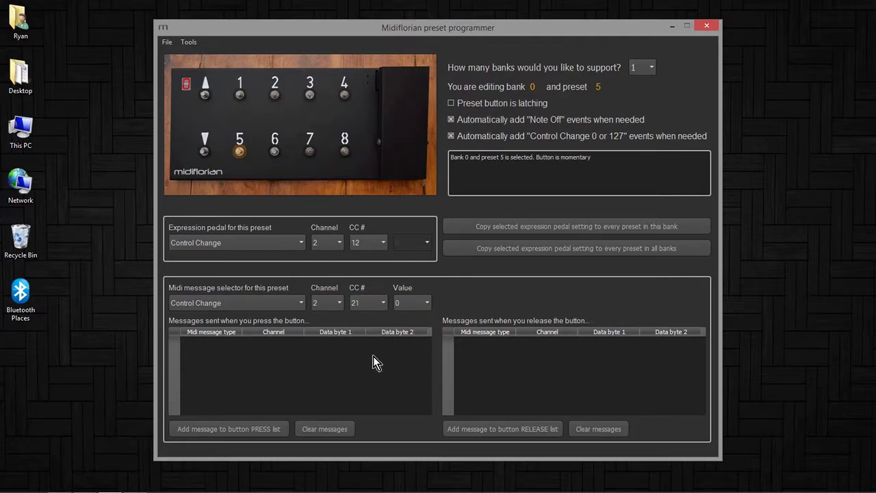
click(248, 429)
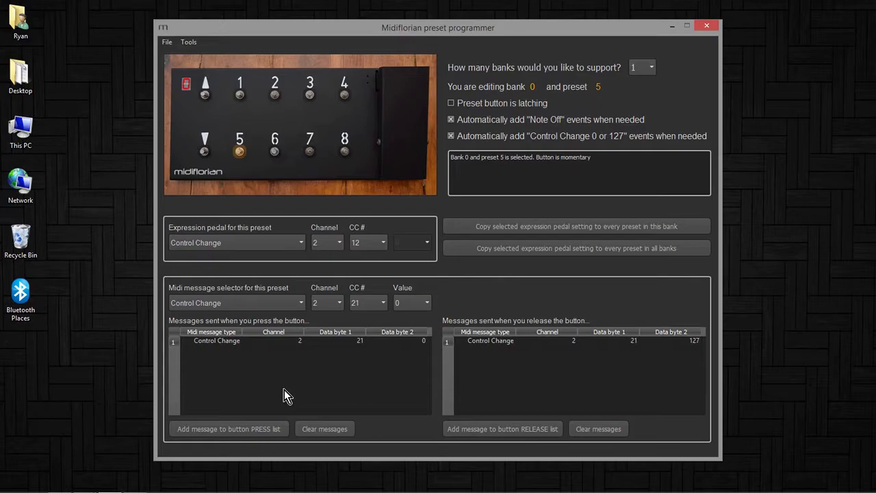
click(451, 103)
Select preset 6, make it latching, and add a Control Change with CC 22 to its press list
click(276, 152)
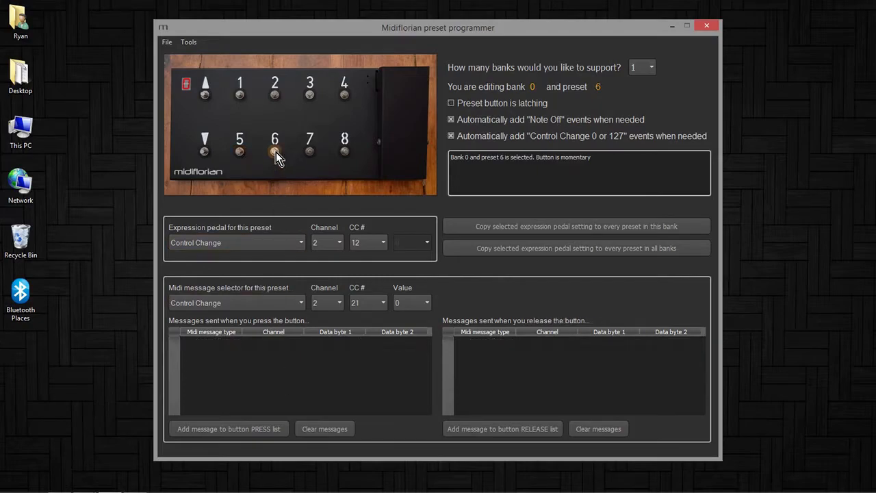
click(452, 103)
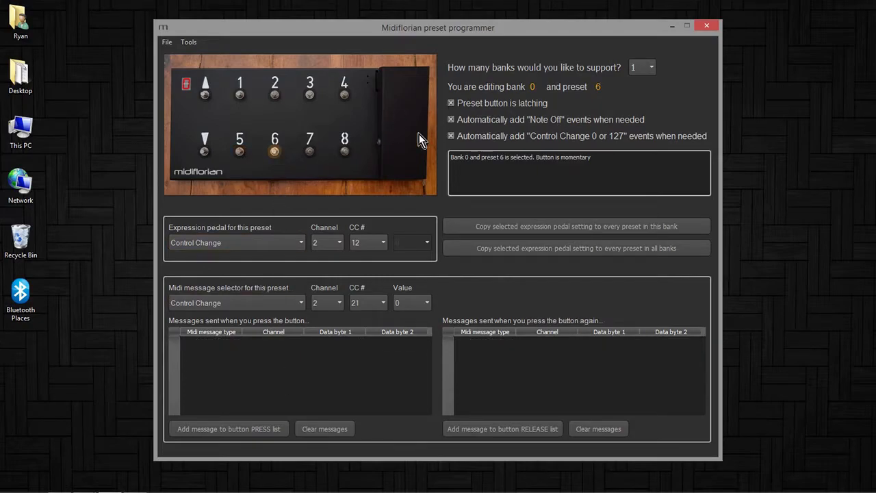
click(366, 304)
click(365, 367)
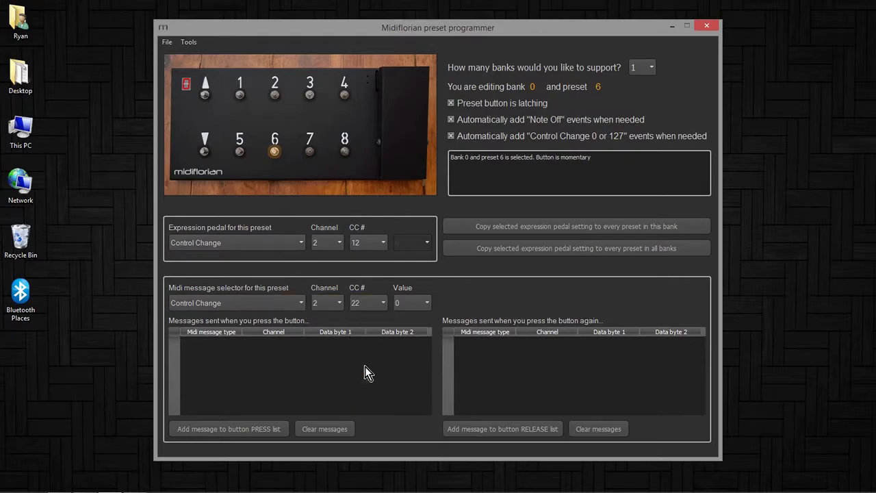
click(245, 429)
Select preset 7, make it latching, and add a Control Change with CC 23 to its press list
click(309, 154)
click(451, 103)
click(371, 303)
click(377, 376)
click(249, 429)
Select preset 8, make it latching, and add a Control Change with CC 24 to its press list
click(343, 151)
click(451, 105)
click(372, 301)
click(357, 387)
click(269, 430)
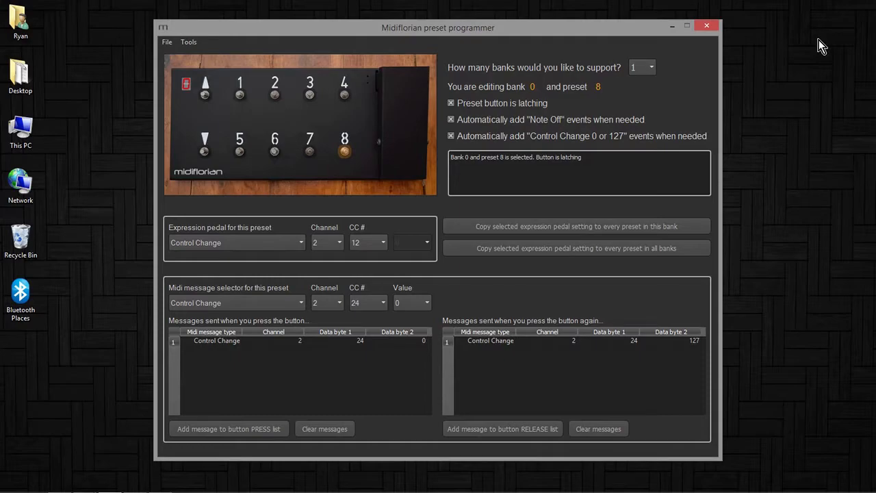
Select preset 5 and add Control Change messages for CC 22, 23 and 24 to its press list
click(241, 155)
click(375, 307)
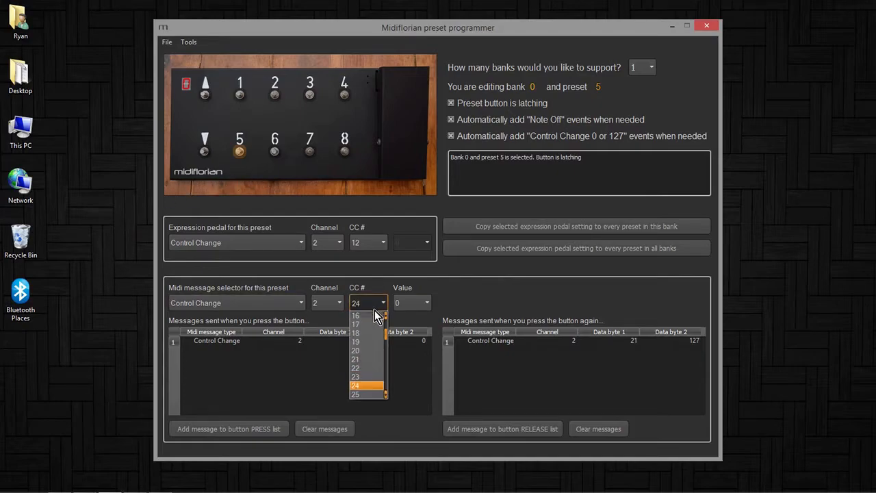
click(357, 367)
click(211, 427)
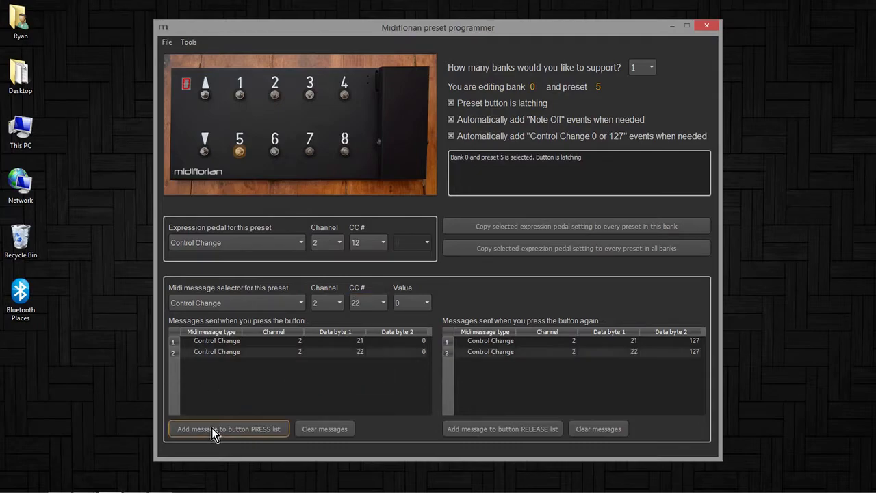
click(361, 306)
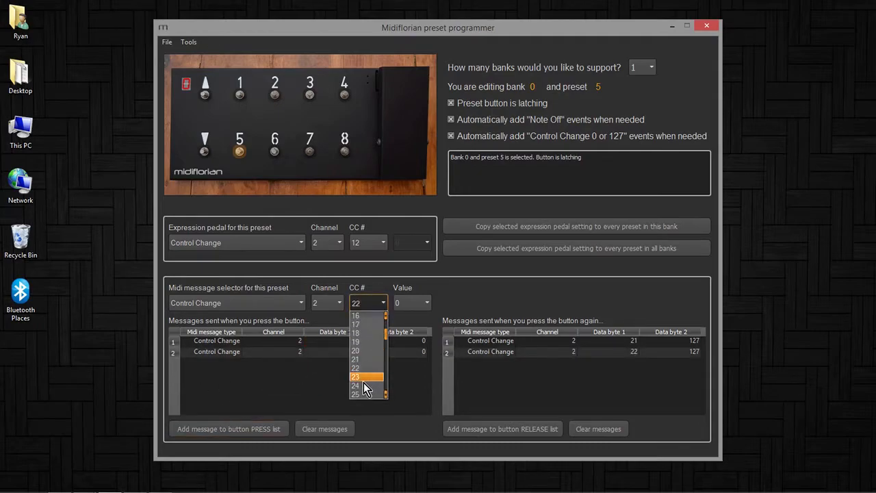
click(362, 379)
click(259, 425)
click(364, 303)
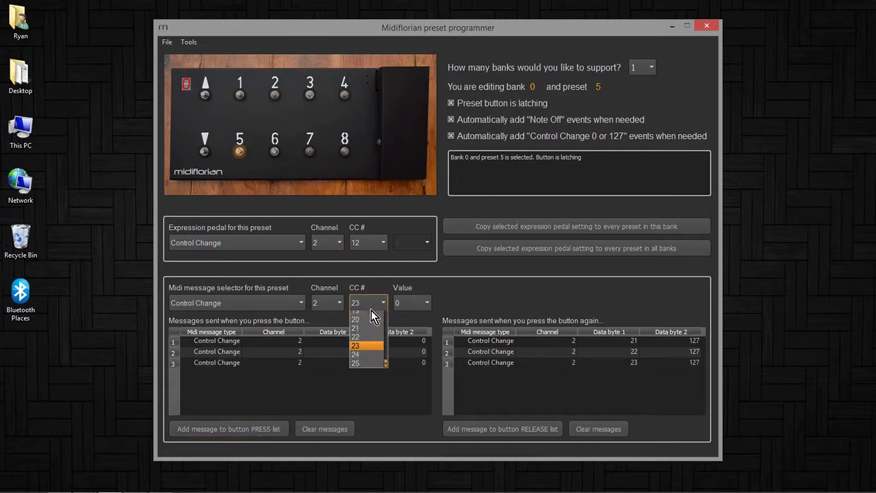
click(367, 385)
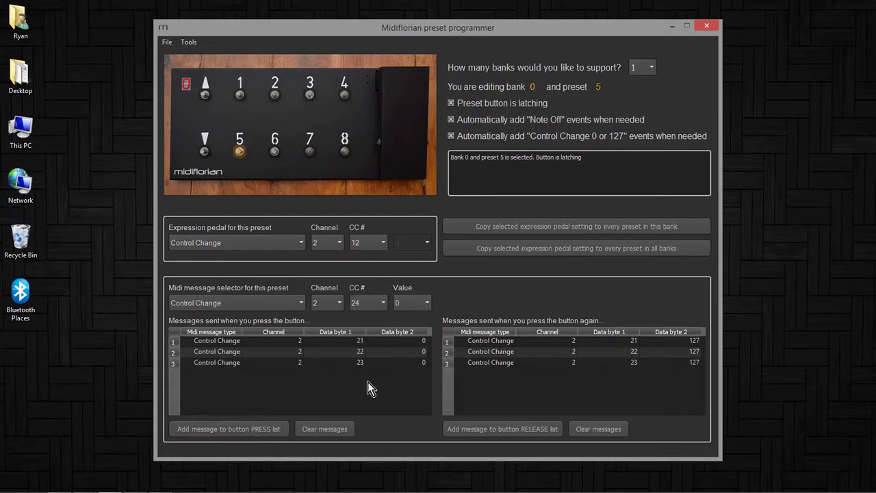
click(265, 426)
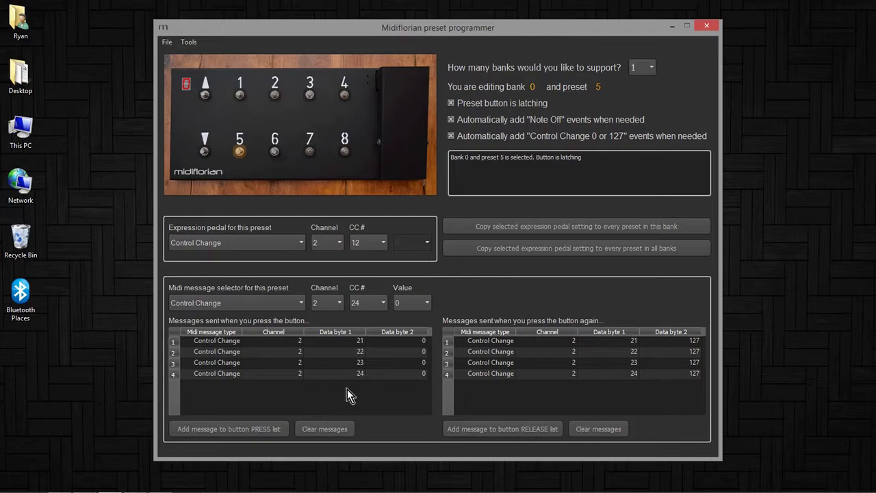
click(342, 362)
Save the preset settings as Amp2
click(166, 41)
click(160, 61)
text(Amp2)
key(Return)
Send the current settings to the Midiflorian
click(196, 46)
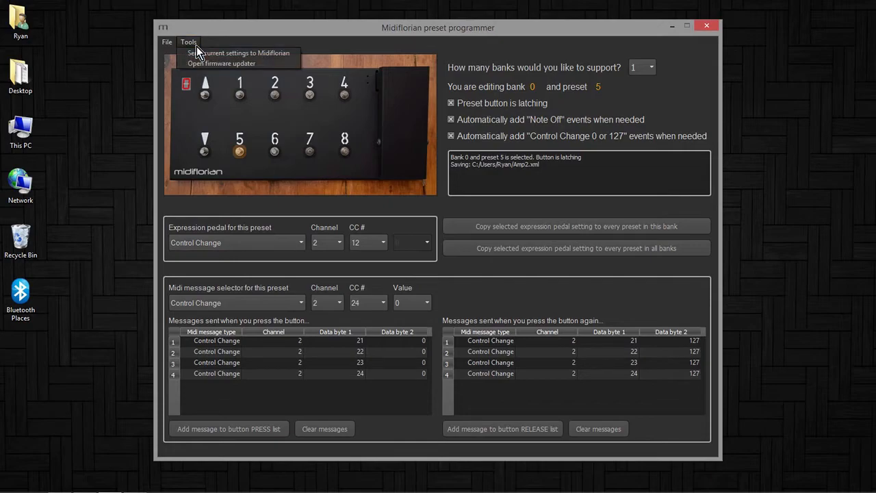
click(294, 59)
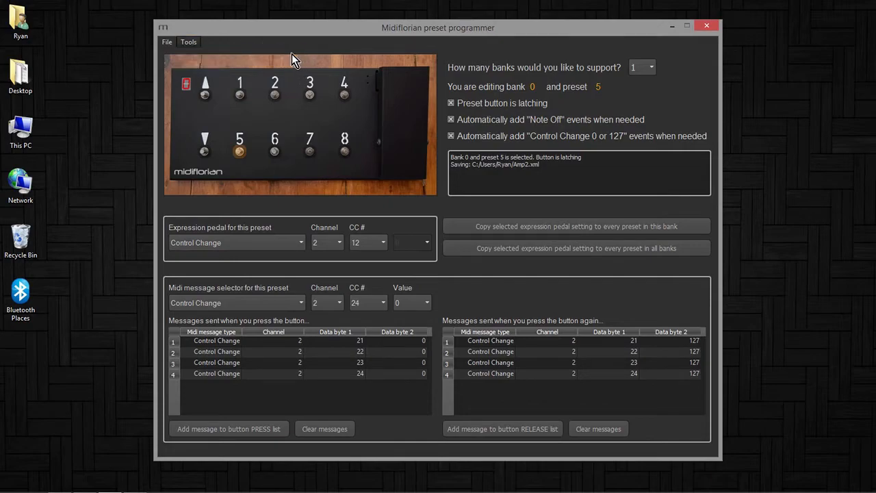